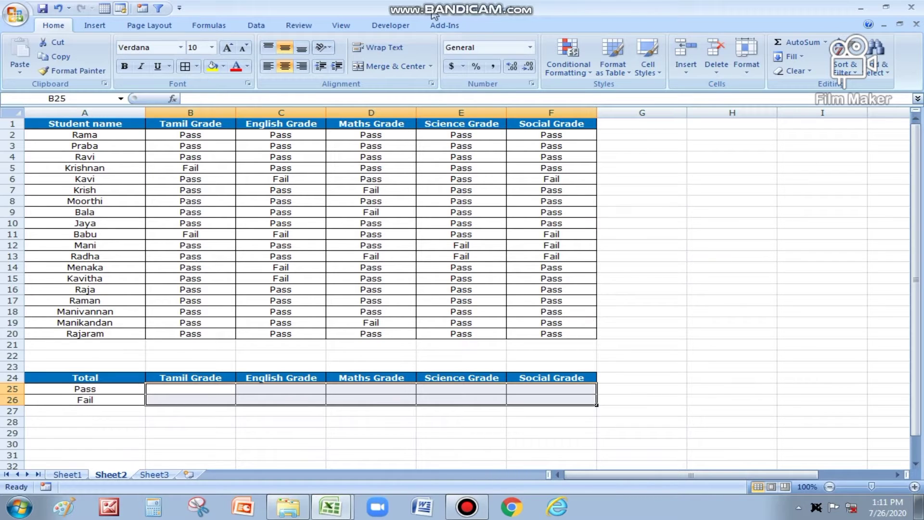
# Enter =COUNTIF(B2:B20,"Pass") in B25 to count the passes in the Tamil Grade column
pyautogui.click(197, 392)
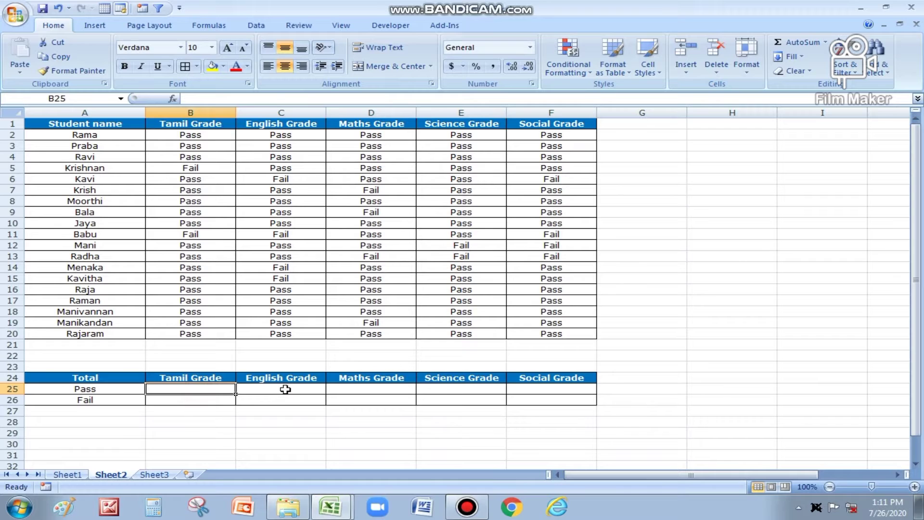
pyautogui.write('=count')
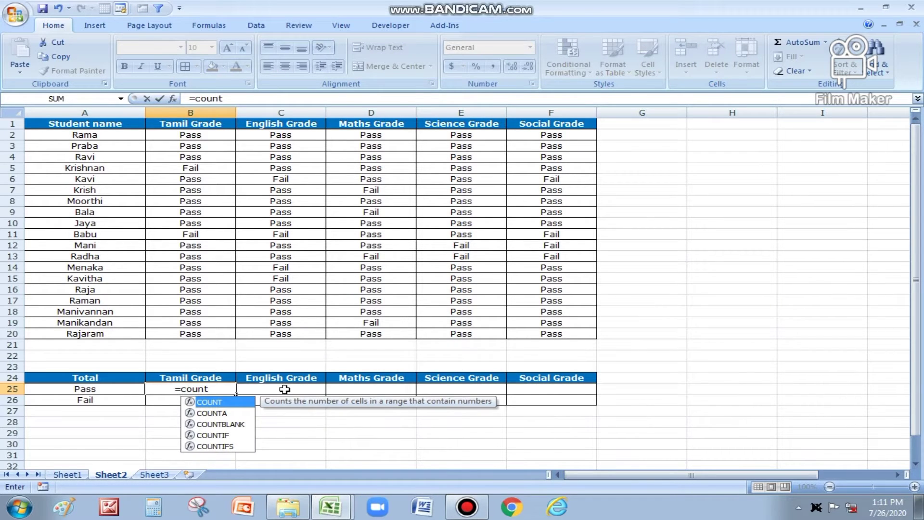
pyautogui.click(232, 437)
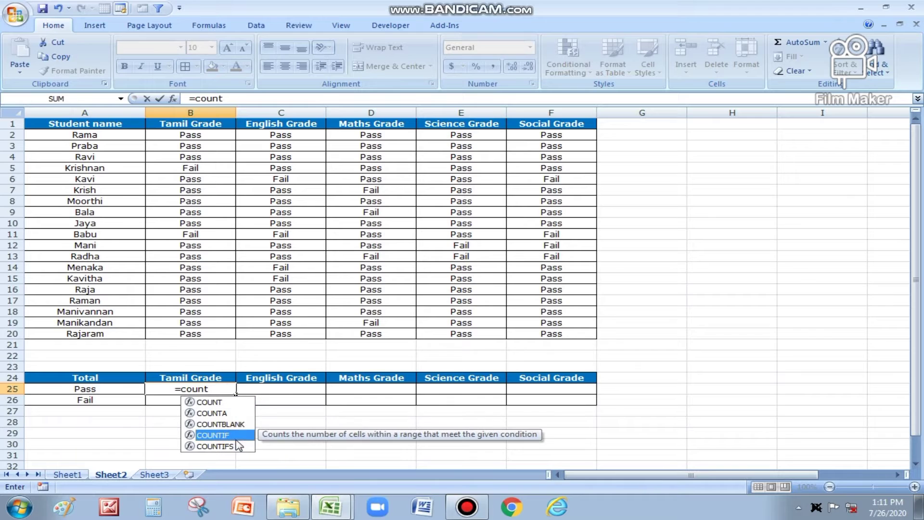
pyautogui.press('Tab')
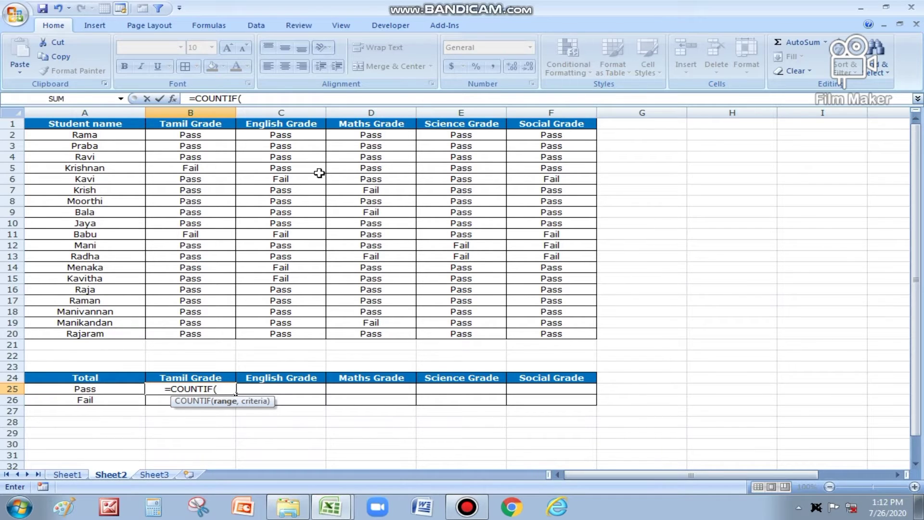
pyautogui.moveTo(214, 133); pyautogui.dragTo(206, 333)
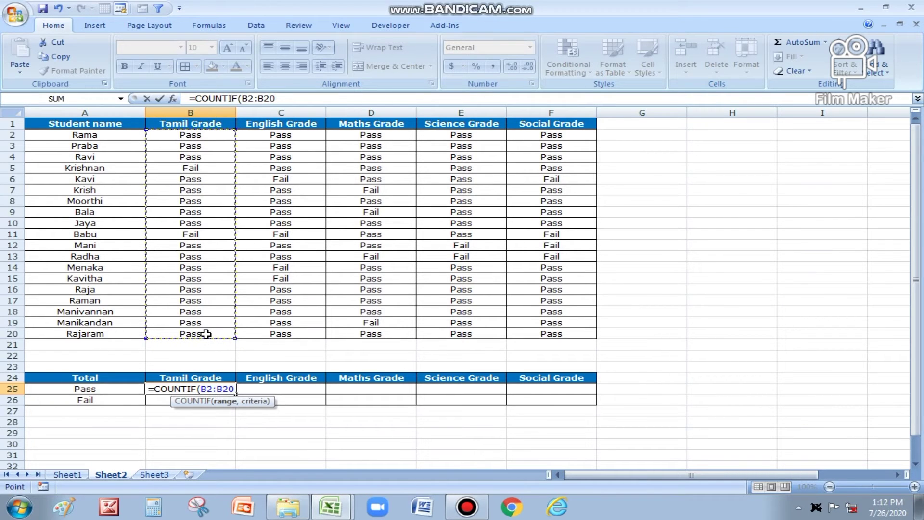
pyautogui.write(',')
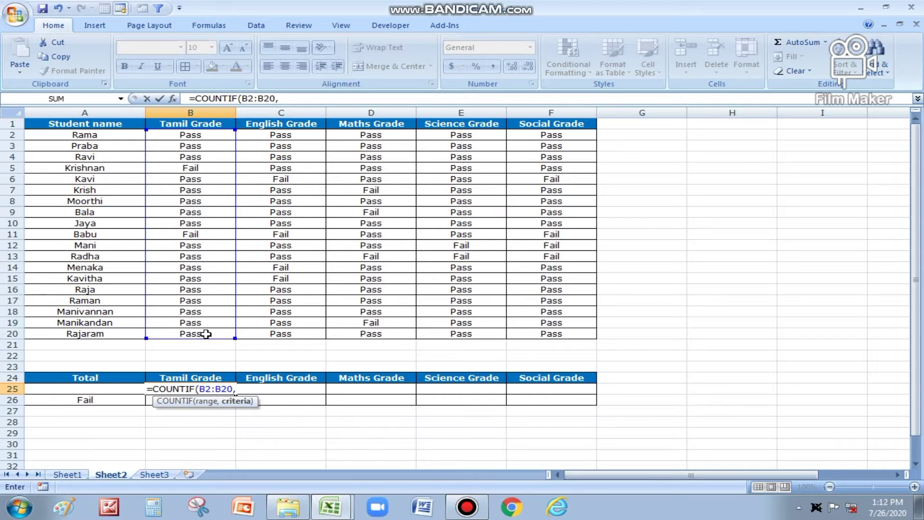
pyautogui.write('"')
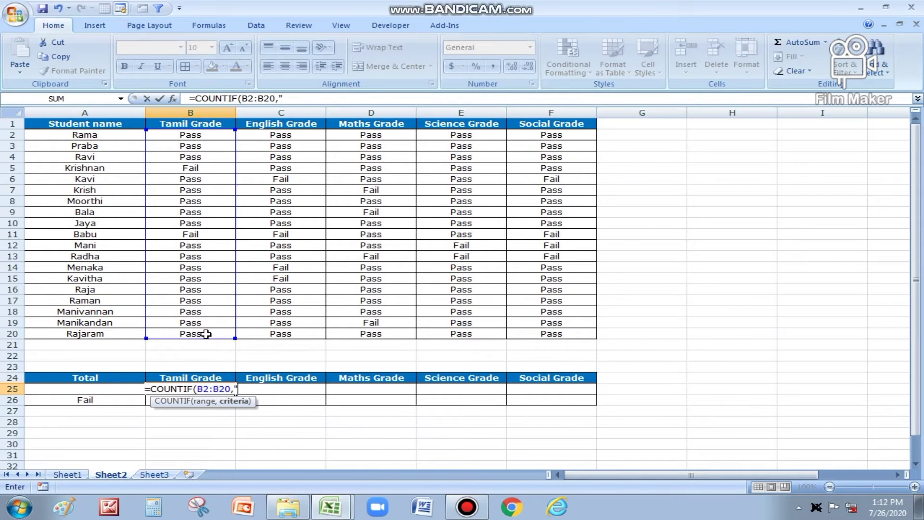
pyautogui.write('Pas')
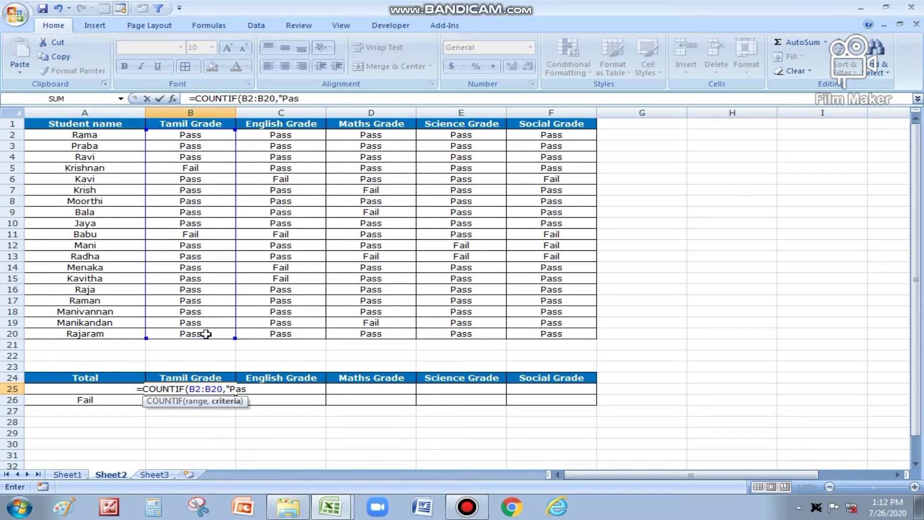
pyautogui.write('s"')
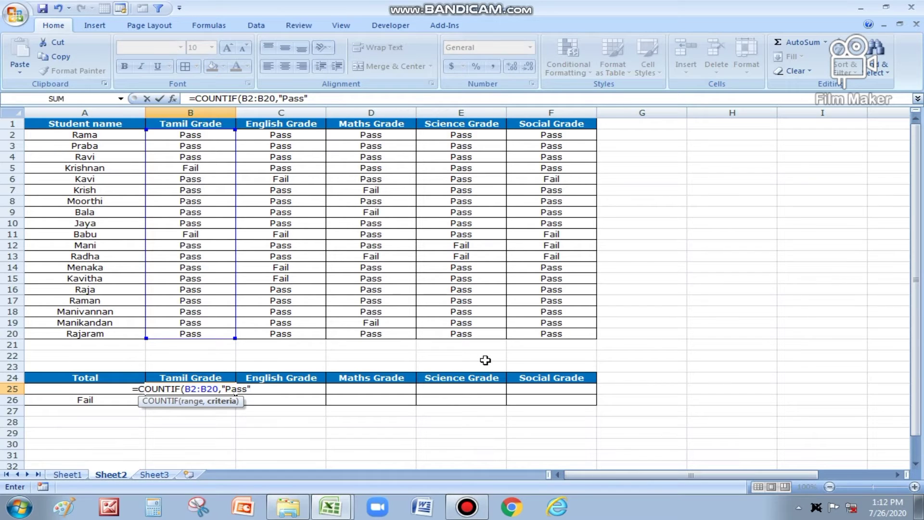
pyautogui.write(')')
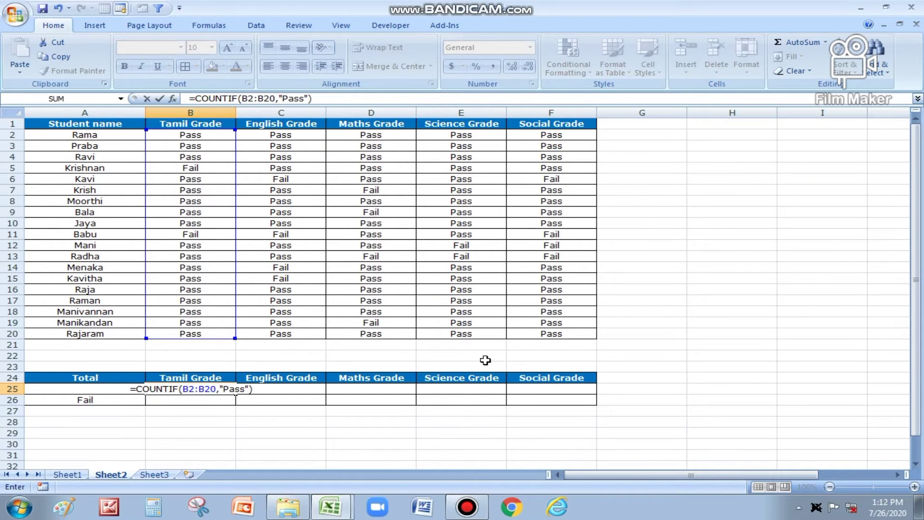
pyautogui.press('Return')
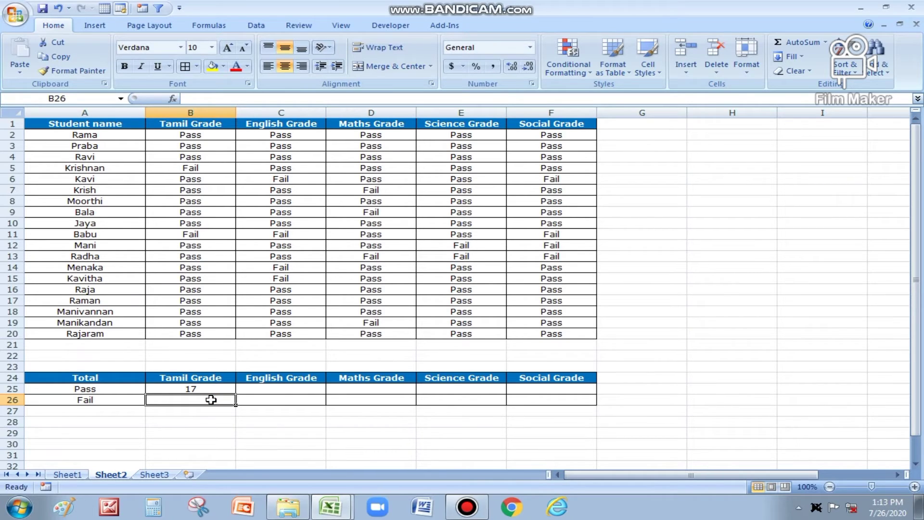
# Enter =COUNTIF(B2:B20,"Fail") in B26 to count the fails in the Tamil Grade column
pyautogui.write('=coun')
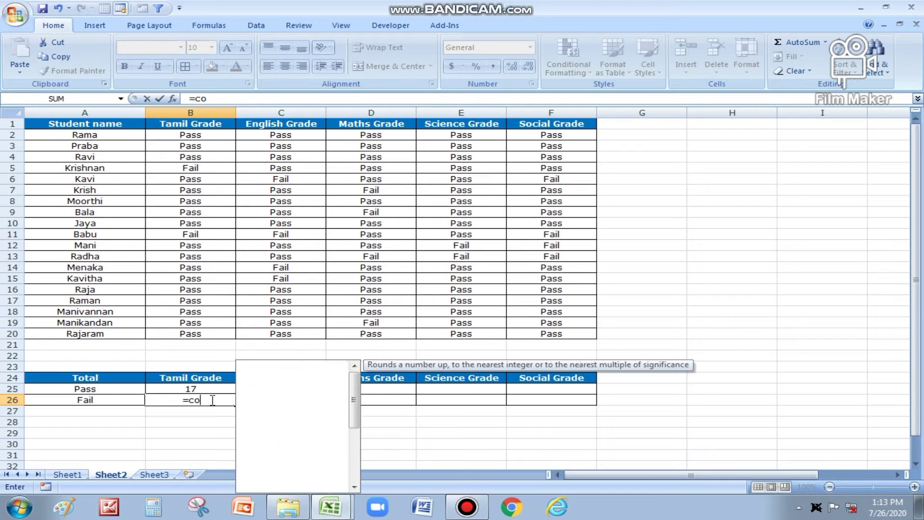
pyautogui.press('Down')
pyautogui.press('Down')
pyautogui.press('Down')
pyautogui.press('Tab')
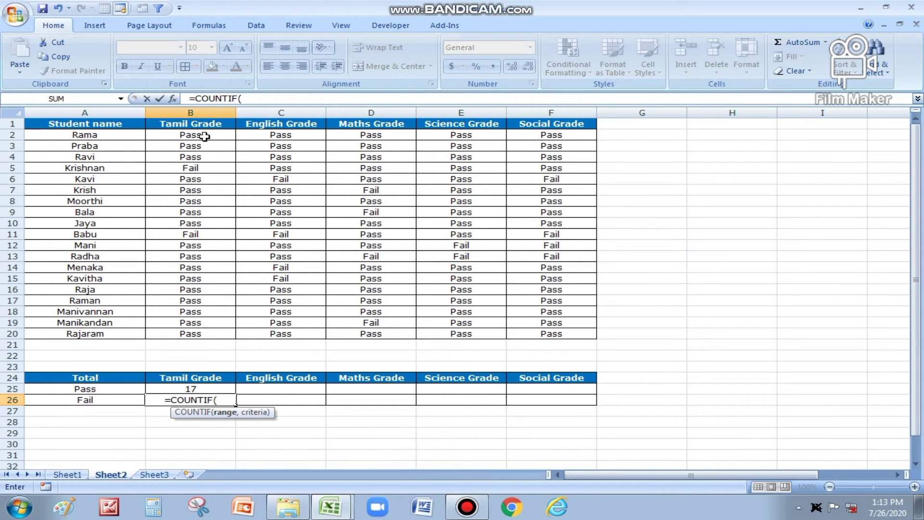
pyautogui.moveTo(205, 134); pyautogui.dragTo(229, 334)
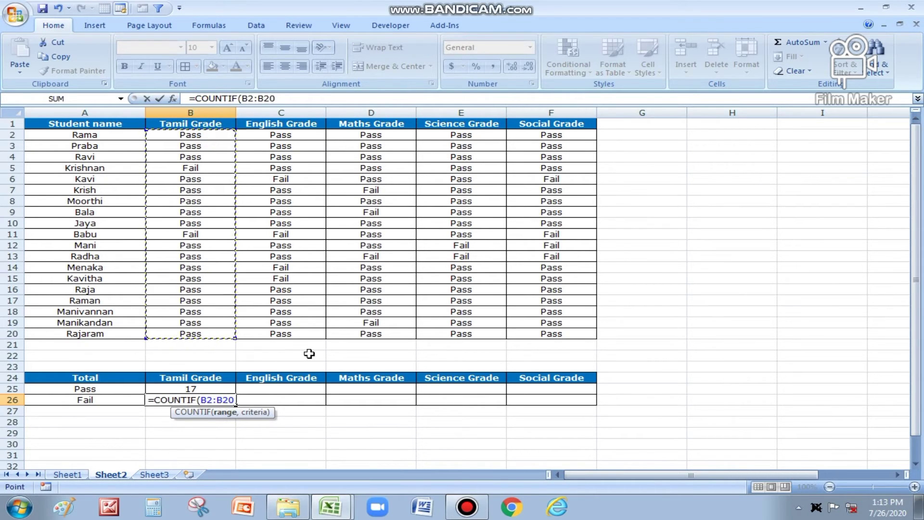
pyautogui.write(',')
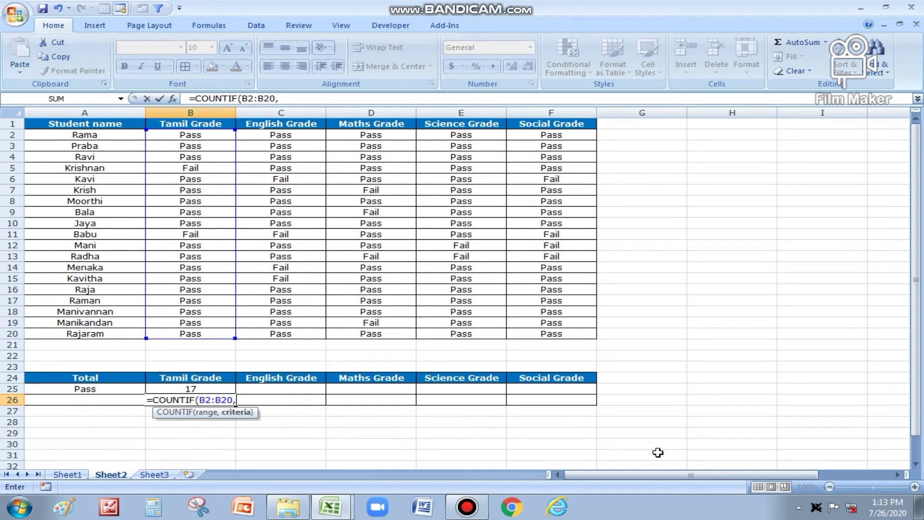
pyautogui.write('"')
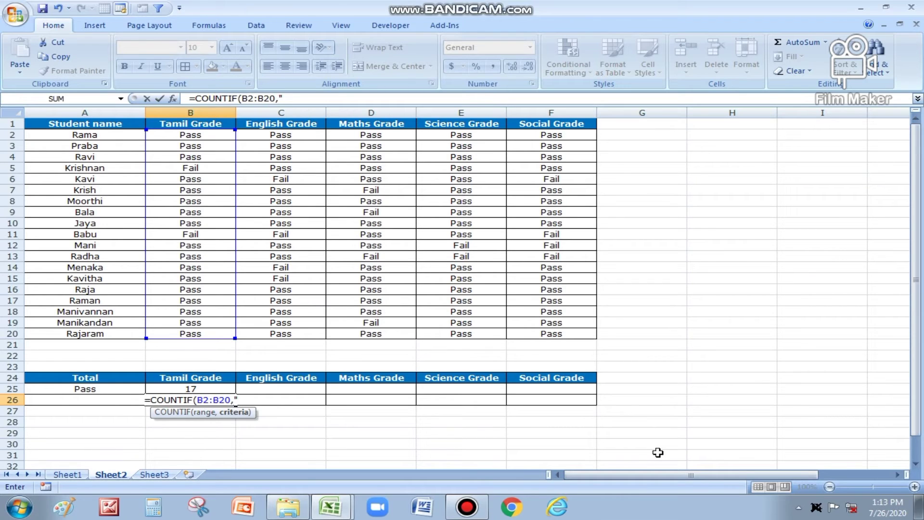
pyautogui.write('Fa')
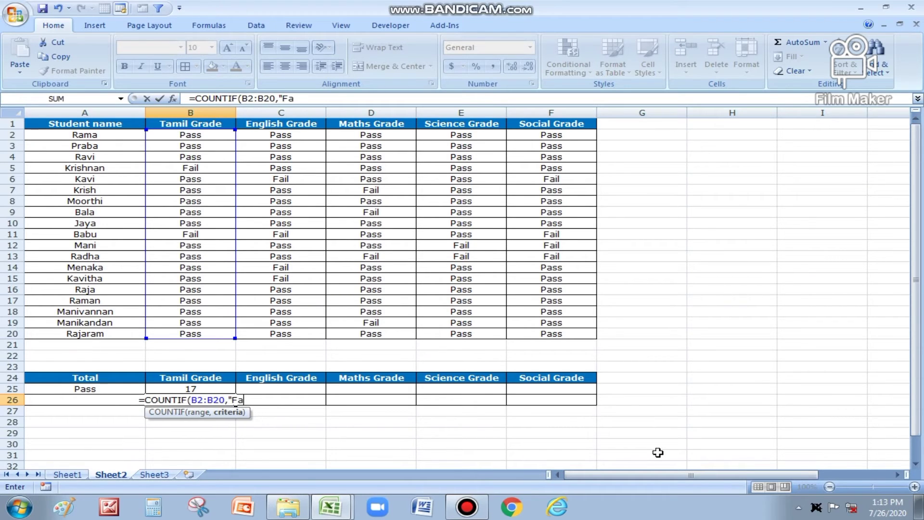
pyautogui.write('il")')
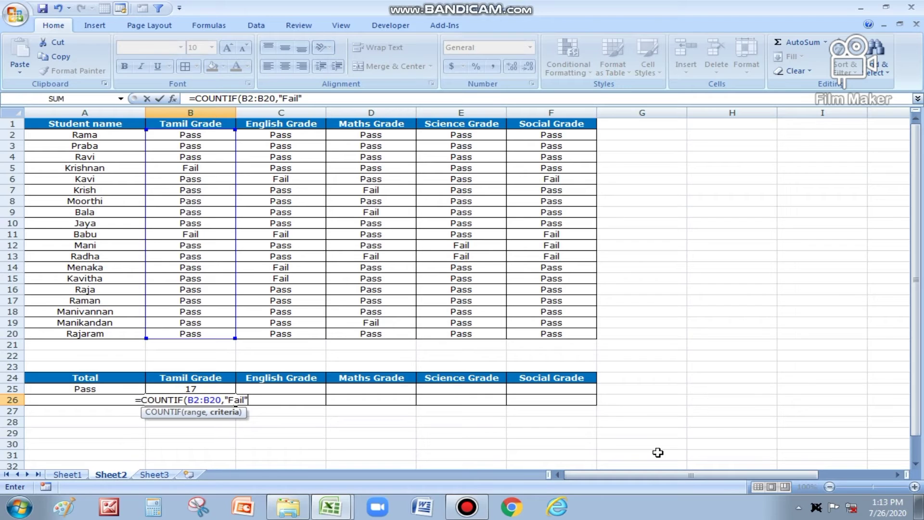
pyautogui.press('Return')
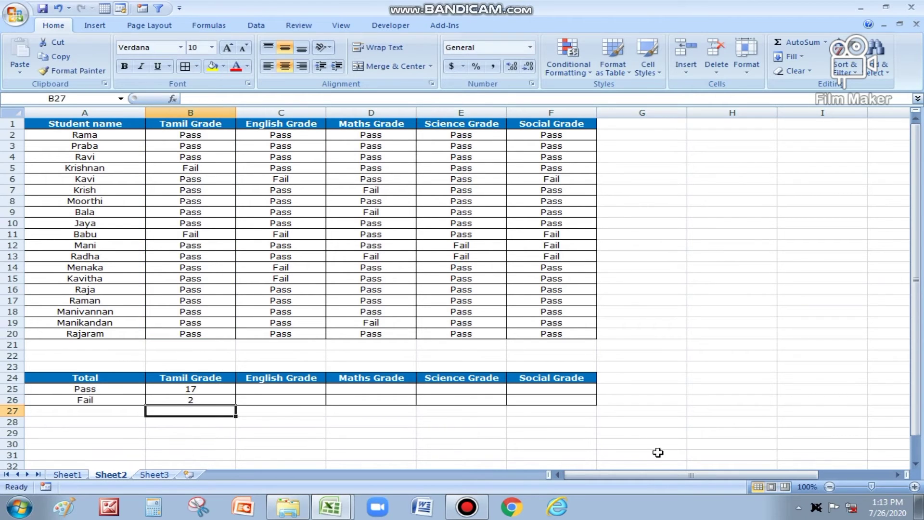
# Examine the Tamil Grade formulas in B25 and B26, and the grades and empty total cells of the other subjects
pyautogui.moveTo(202, 135); pyautogui.dragTo(210, 338)
pyautogui.click(214, 389)
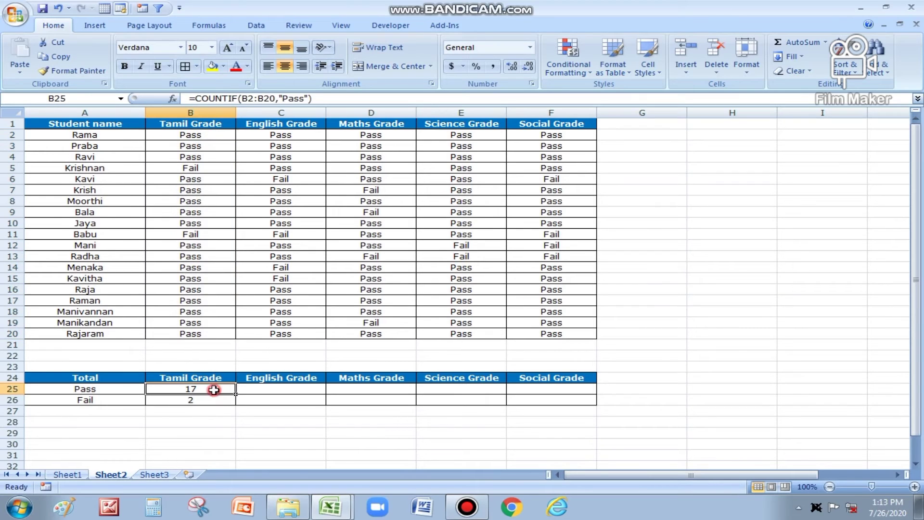
pyautogui.click(201, 402)
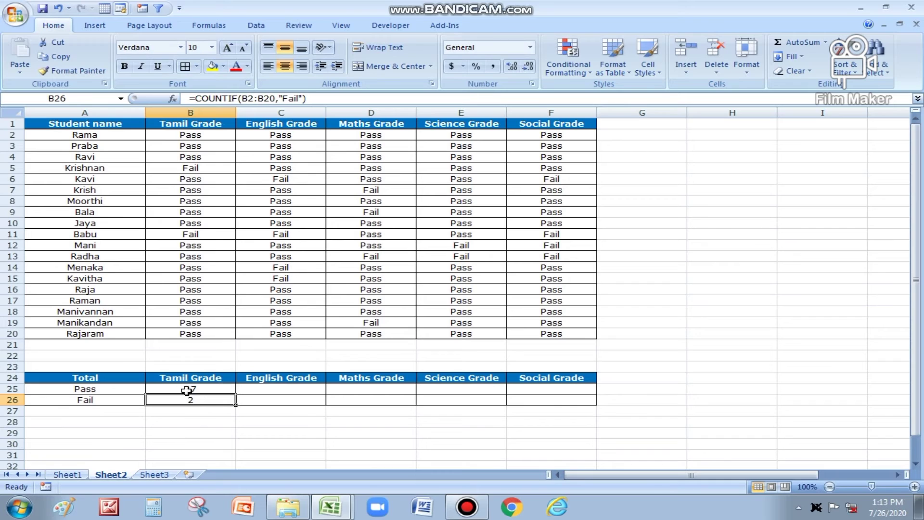
pyautogui.click(224, 388)
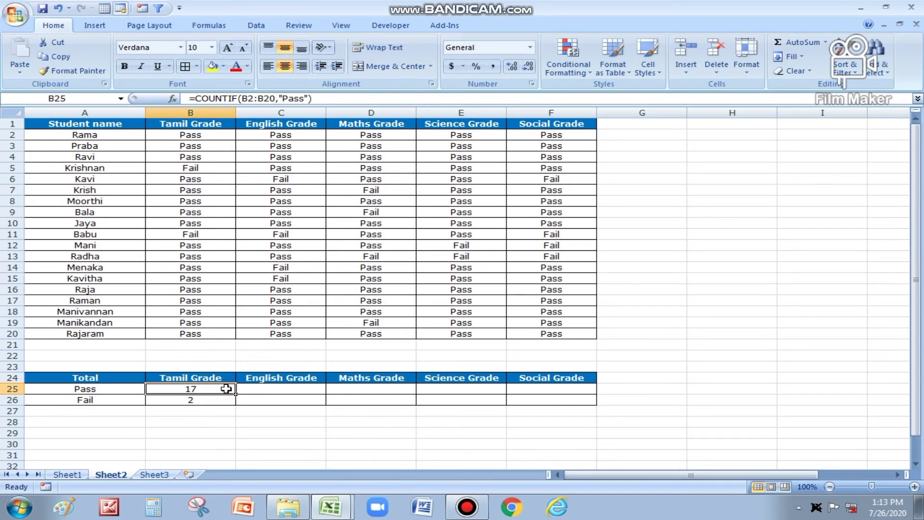
pyautogui.click(286, 374)
pyautogui.moveTo(286, 374); pyautogui.dragTo(562, 399)
pyautogui.click(259, 389)
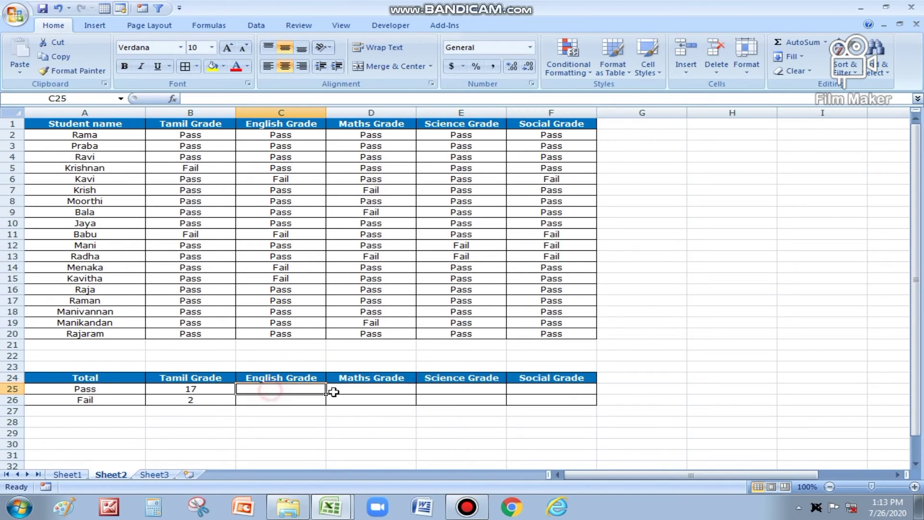
pyautogui.click(334, 392)
pyautogui.click(450, 399)
pyautogui.click(546, 388)
pyautogui.moveTo(293, 135); pyautogui.dragTo(560, 333)
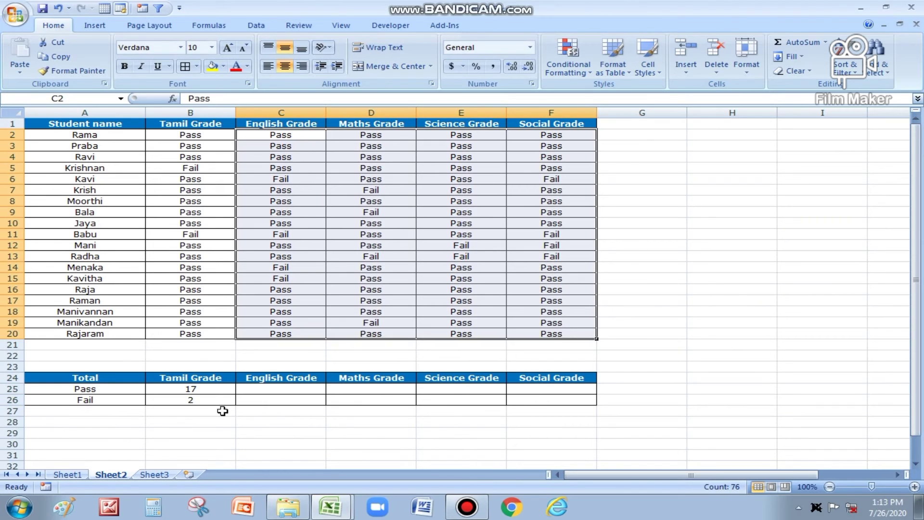
# Fill the Pass and Fail COUNTIF formulas from B25:B26 across the English, Maths, Science and Social columns through F26
pyautogui.moveTo(212, 389); pyautogui.dragTo(590, 399)
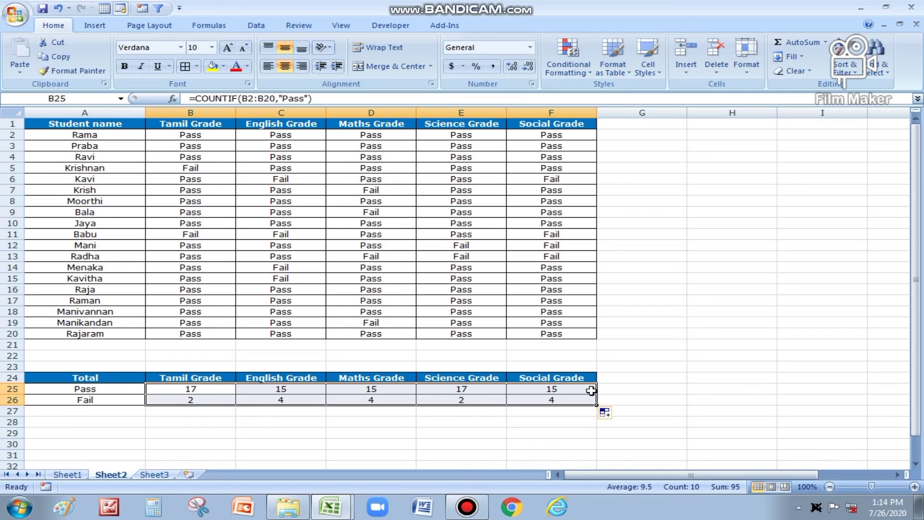
# Check the copied COUNTIF formulas in the English to Social total cells, including the range referenced in F25
pyautogui.click(296, 390)
pyautogui.click(296, 402)
pyautogui.click(402, 390)
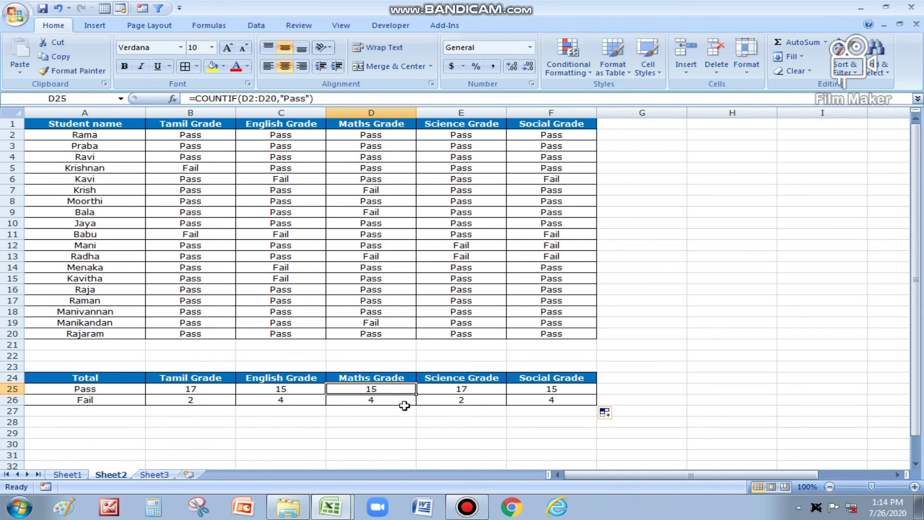
pyautogui.click(472, 408)
pyautogui.click(471, 390)
pyautogui.click(472, 401)
pyautogui.click(529, 400)
pyautogui.click(534, 390)
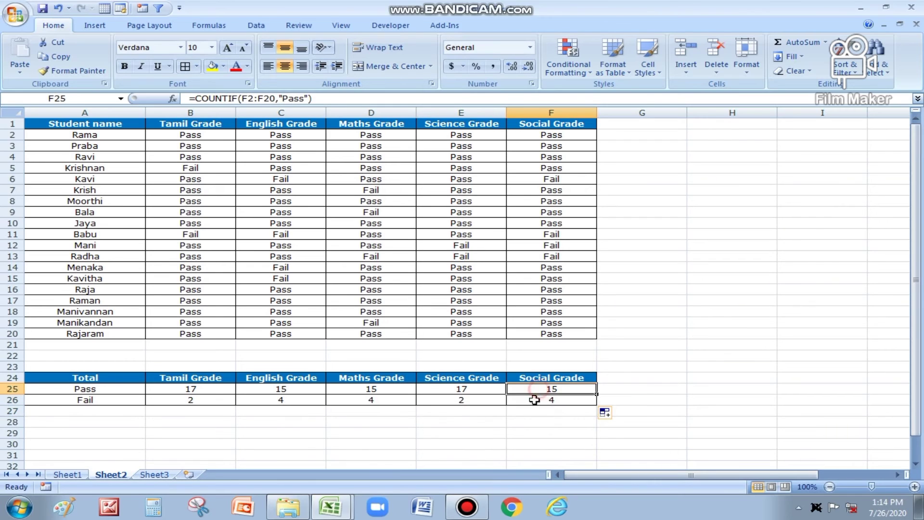
pyautogui.doubleClick(556, 389)
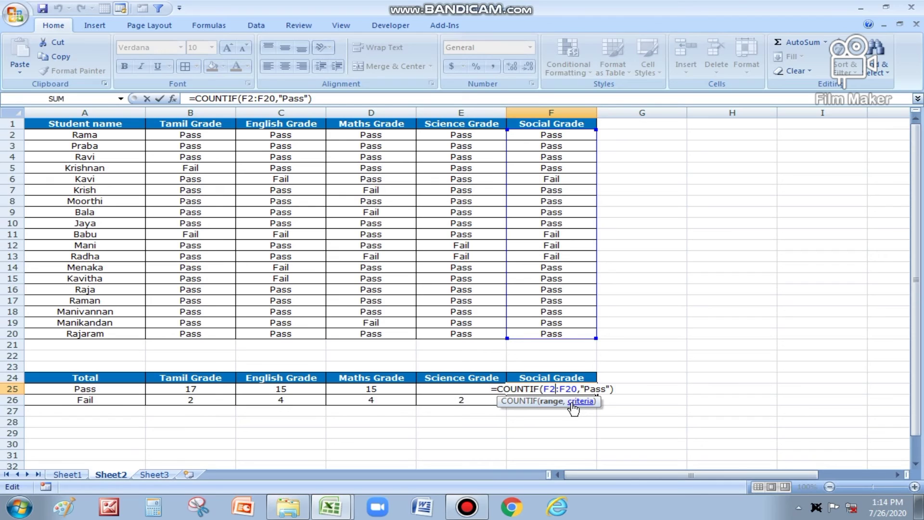
pyautogui.press('Return')
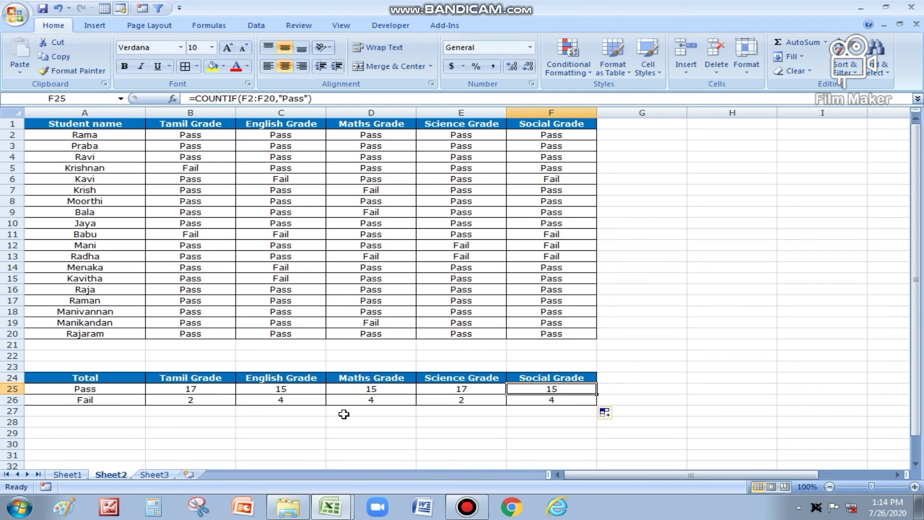